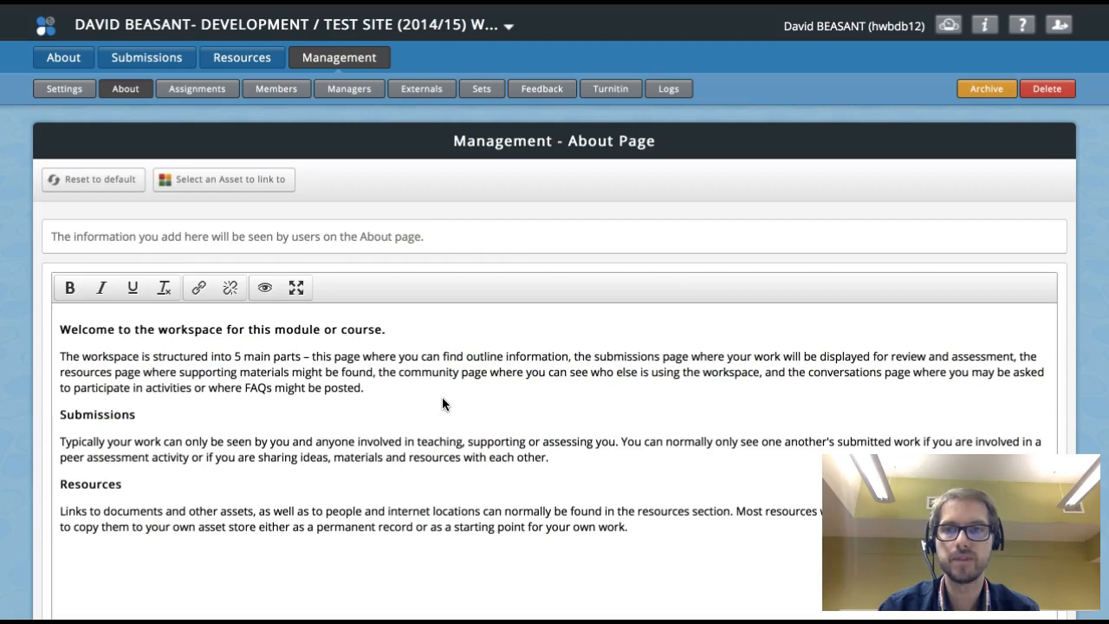
- Open the workspace's resources page and start adding a resource to the General Resources panel
{"action": "left_click", "coordinate": [247, 66]}
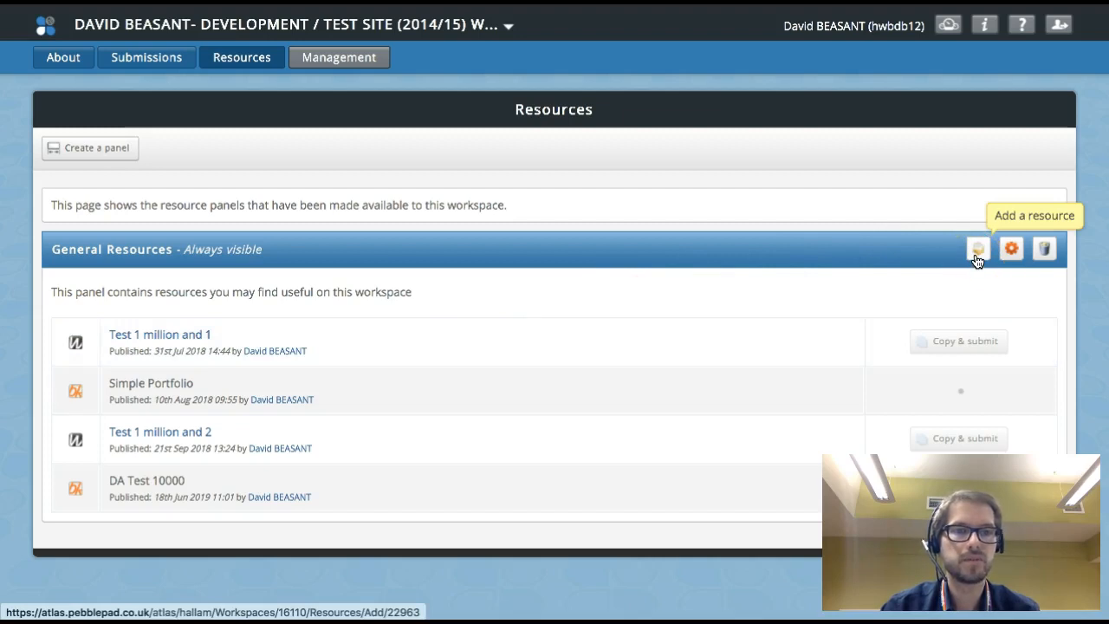
{"action": "left_click", "coordinate": [1009, 262]}
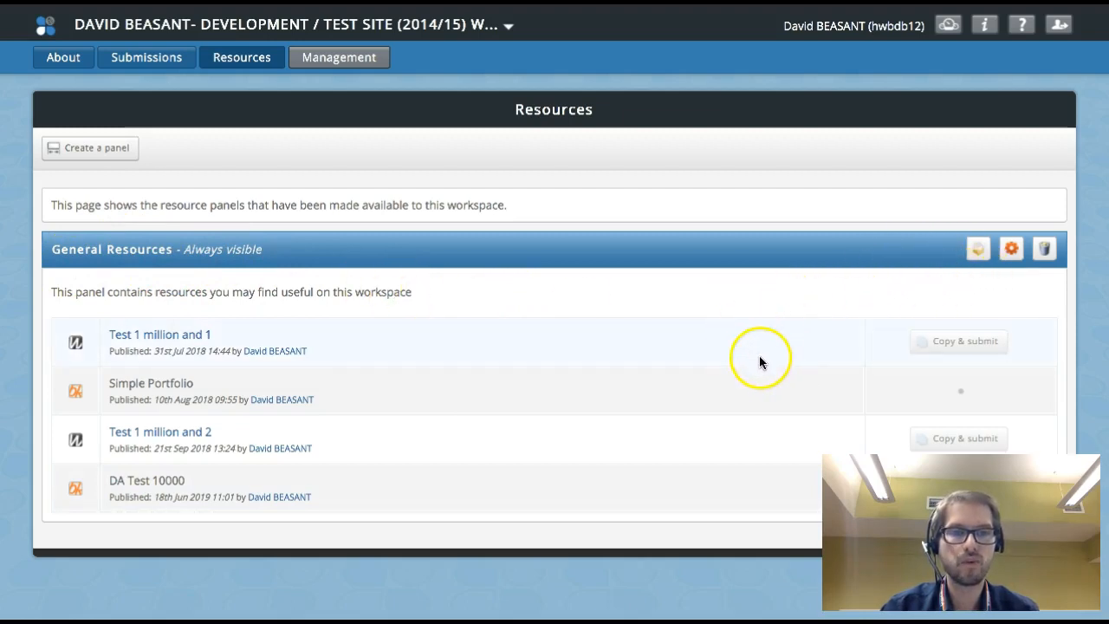
{"action": "left_click", "coordinate": [978, 254]}
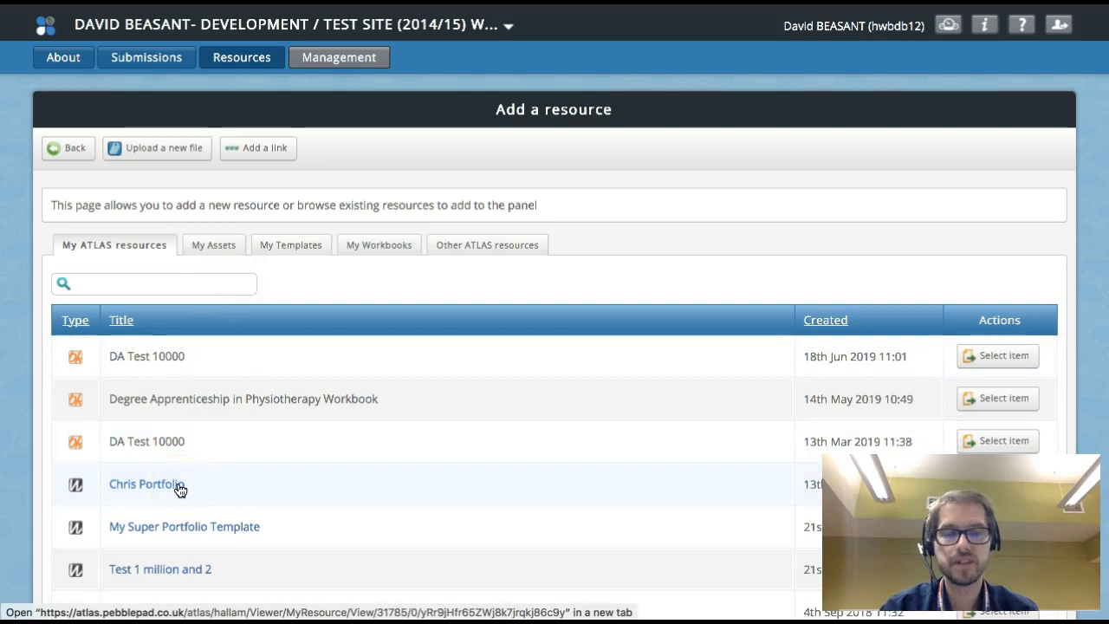
{"action": "left_click", "coordinate": [173, 376]}
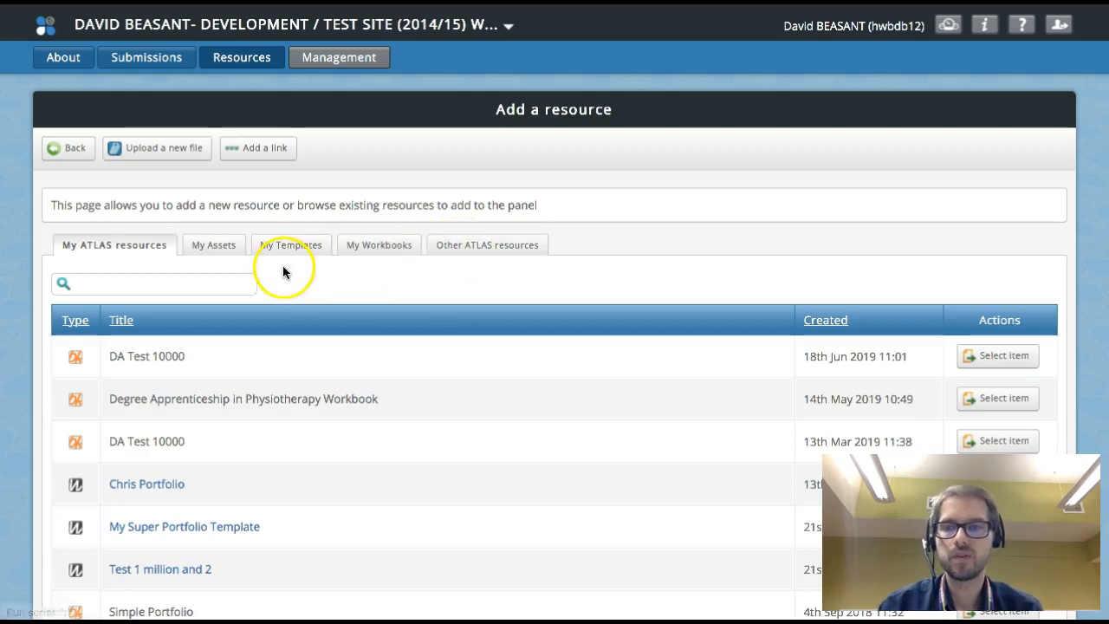
- Look through the personal assets, and select "(Recovered from workbook) Collection Test" from the personal workbooks as the resource to add
{"action": "left_click", "coordinate": [211, 249]}
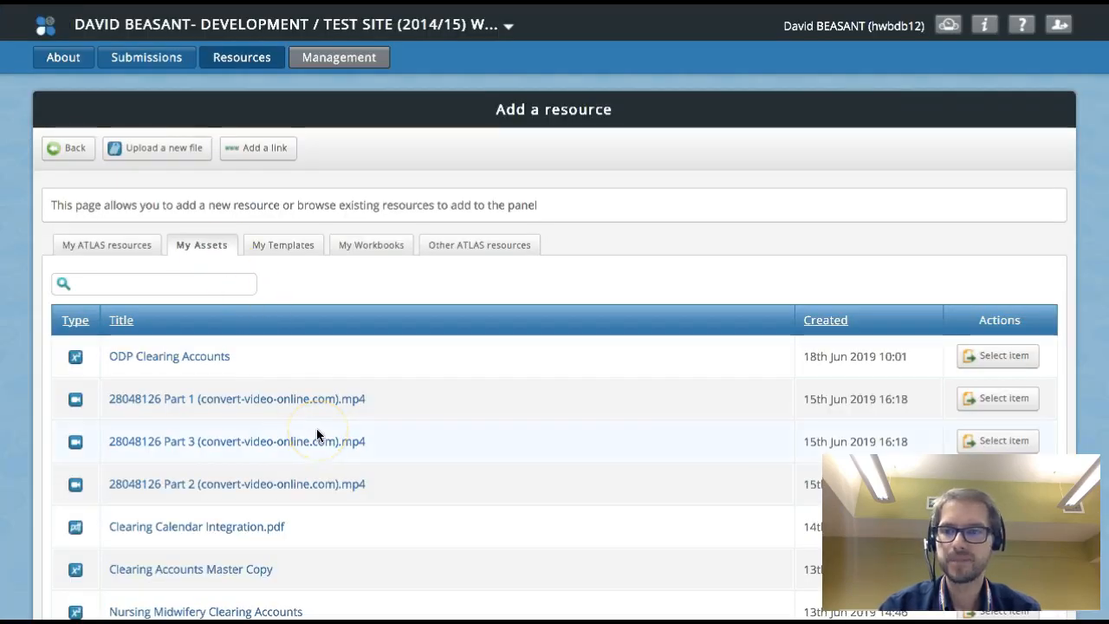
{"action": "scroll", "coordinate": [317, 434], "scroll_direction": "down", "scroll_amount": 2}
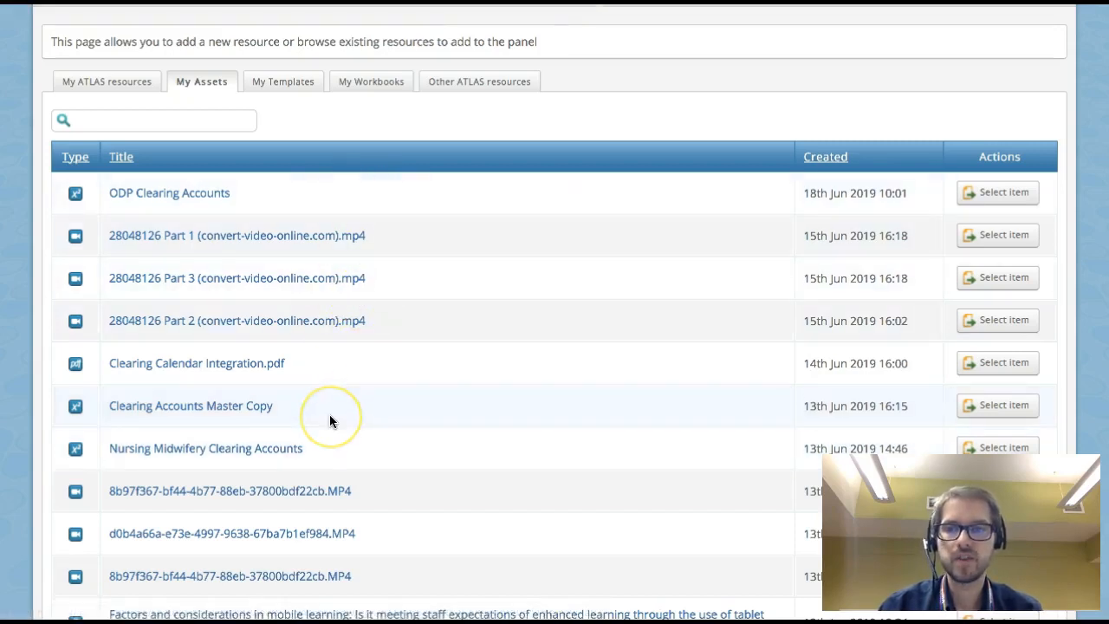
{"action": "scroll", "coordinate": [329, 421], "scroll_direction": "down", "scroll_amount": 8}
{"action": "scroll", "coordinate": [329, 421], "scroll_direction": "up", "scroll_amount": 5}
{"action": "scroll", "coordinate": [329, 421], "scroll_direction": "up", "scroll_amount": 5}
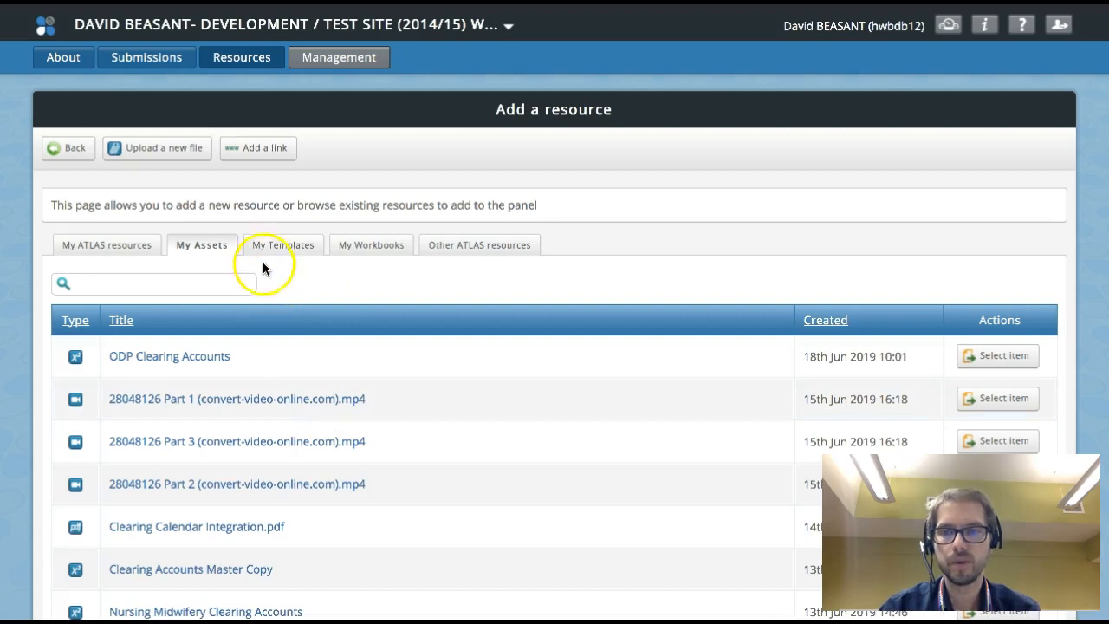
{"action": "left_click", "coordinate": [374, 252]}
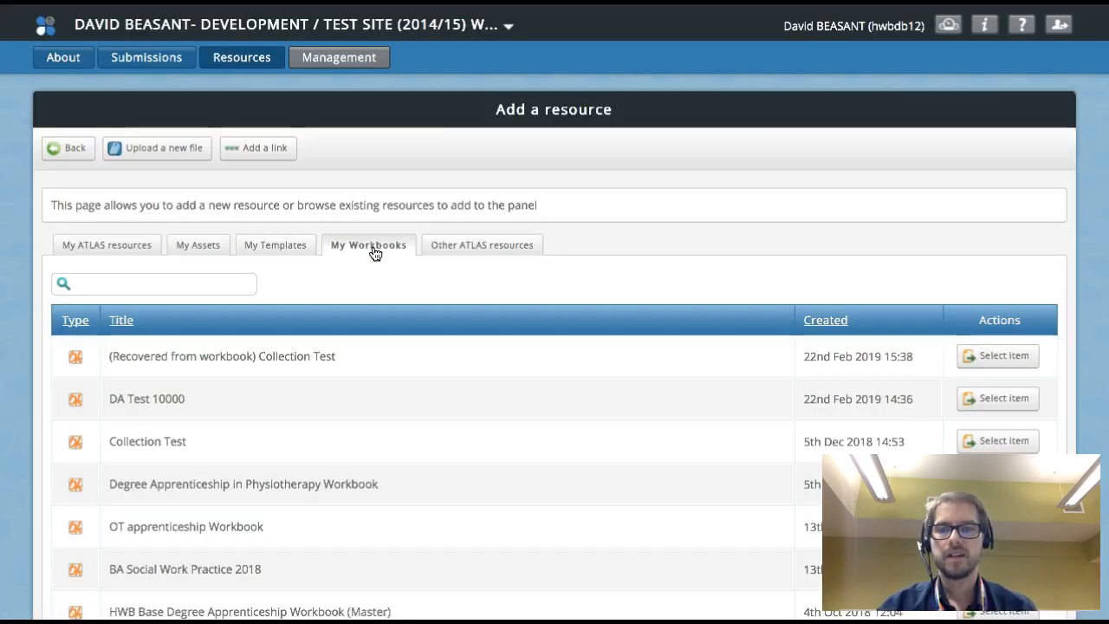
{"action": "left_click", "coordinate": [415, 385]}
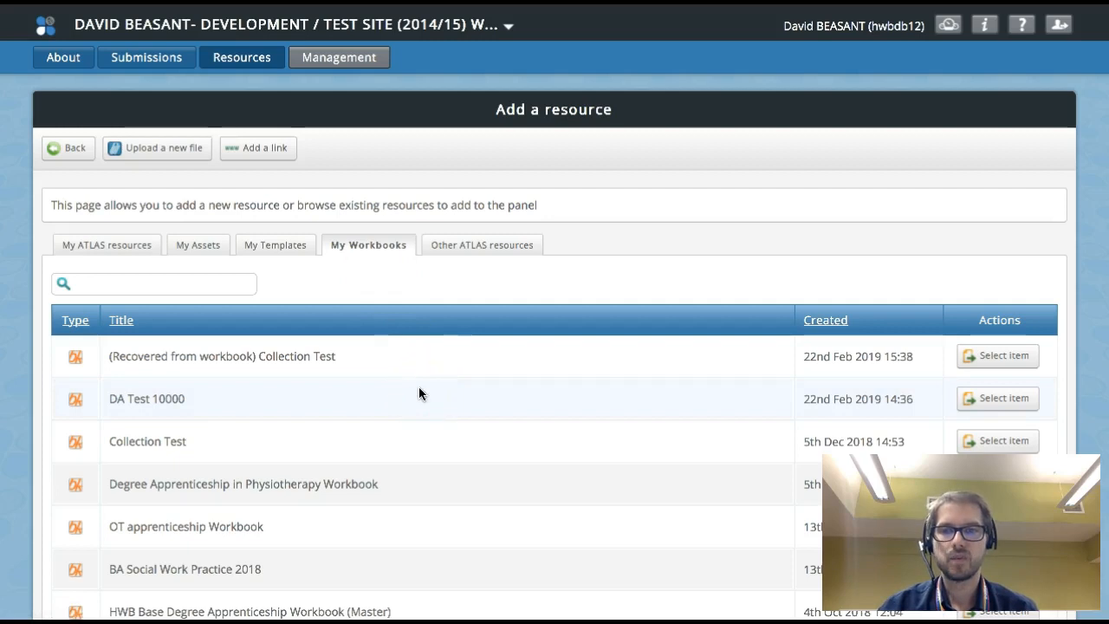
{"action": "left_click", "coordinate": [370, 515]}
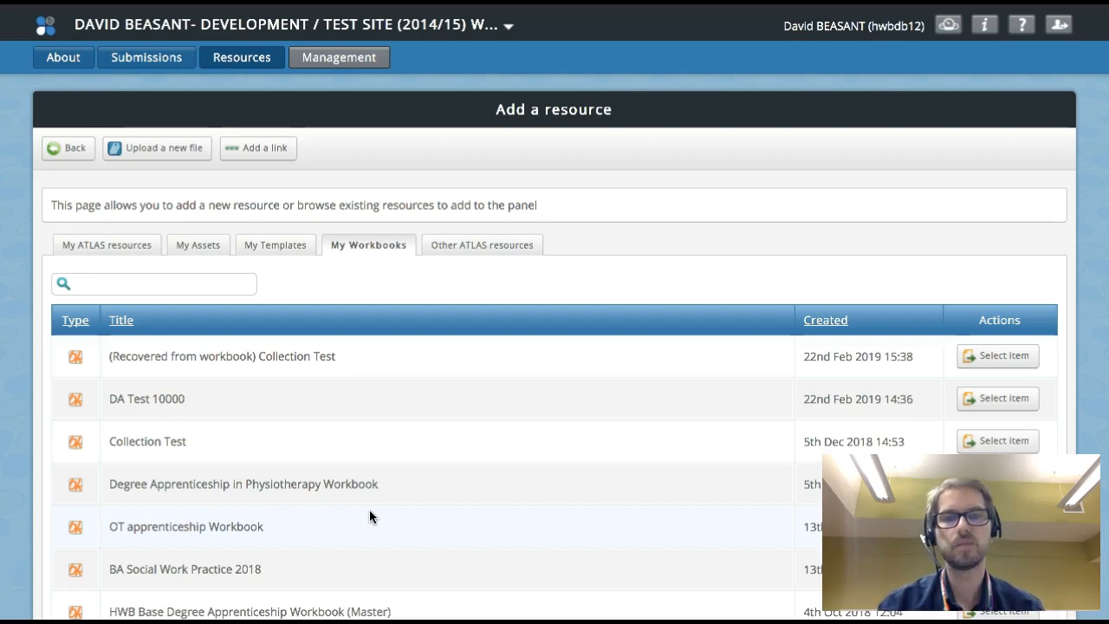
{"action": "left_click", "coordinate": [275, 455]}
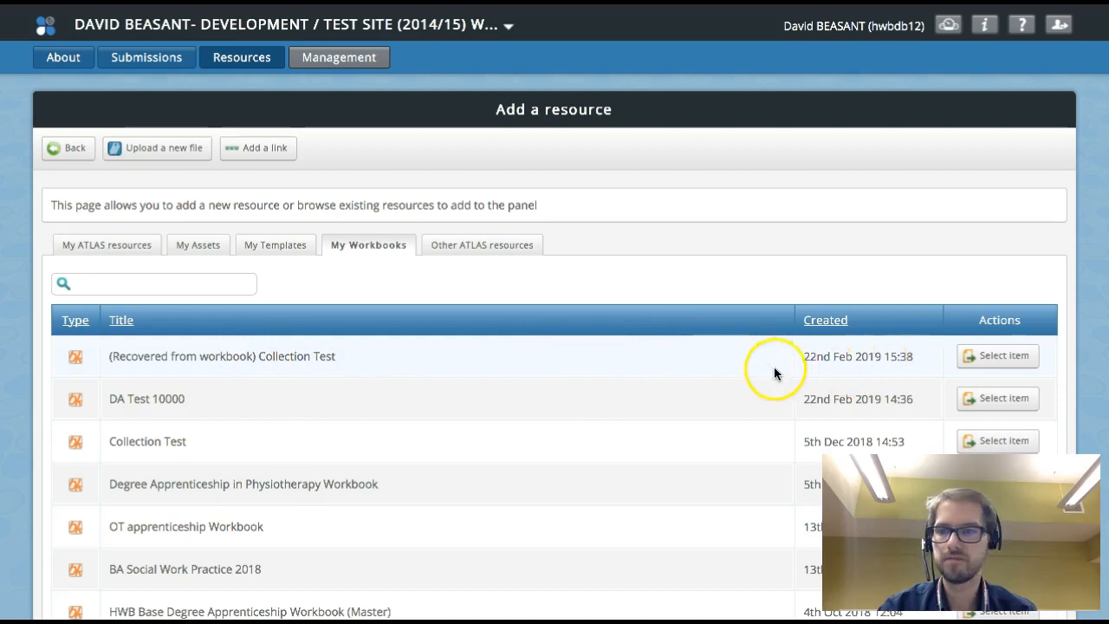
{"action": "left_click", "coordinate": [998, 363]}
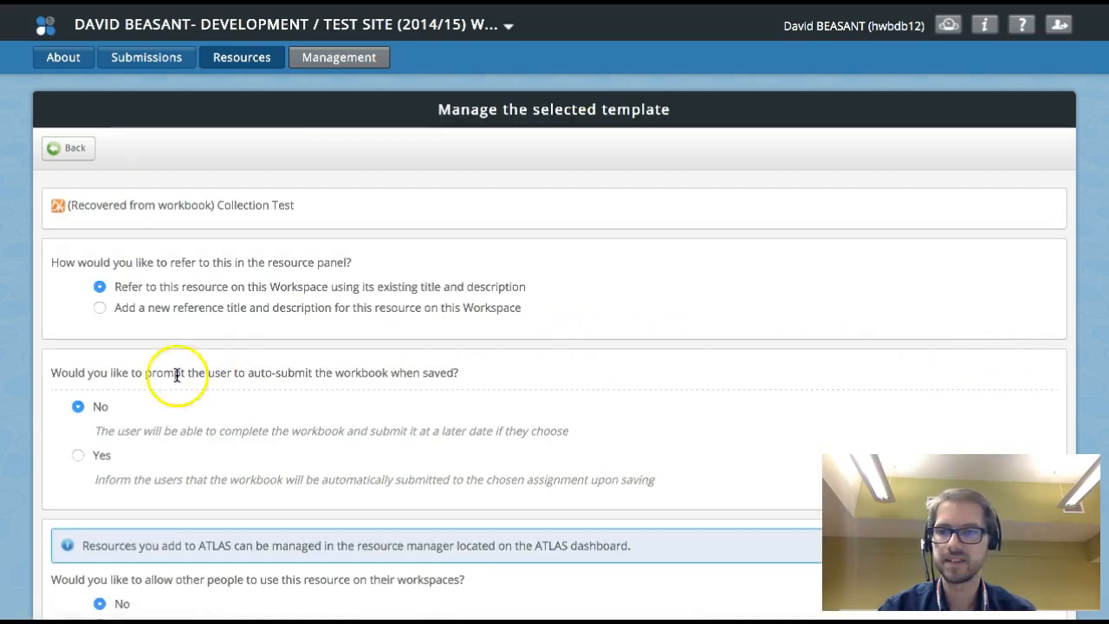
- Set the workbook to prompt users to auto-submit it when saved, publishing to Assignment #1
{"action": "scroll", "coordinate": [52, 367], "scroll_direction": "down", "scroll_amount": 1}
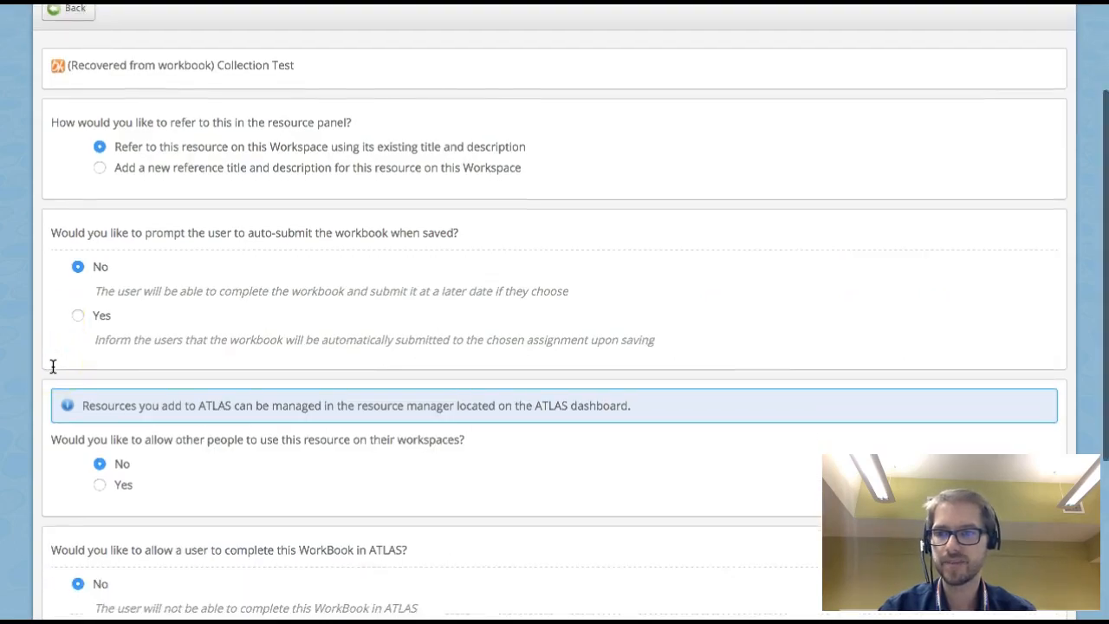
{"action": "scroll", "coordinate": [53, 367], "scroll_direction": "down", "scroll_amount": 3}
{"action": "scroll", "coordinate": [53, 366], "scroll_direction": "up", "scroll_amount": 1}
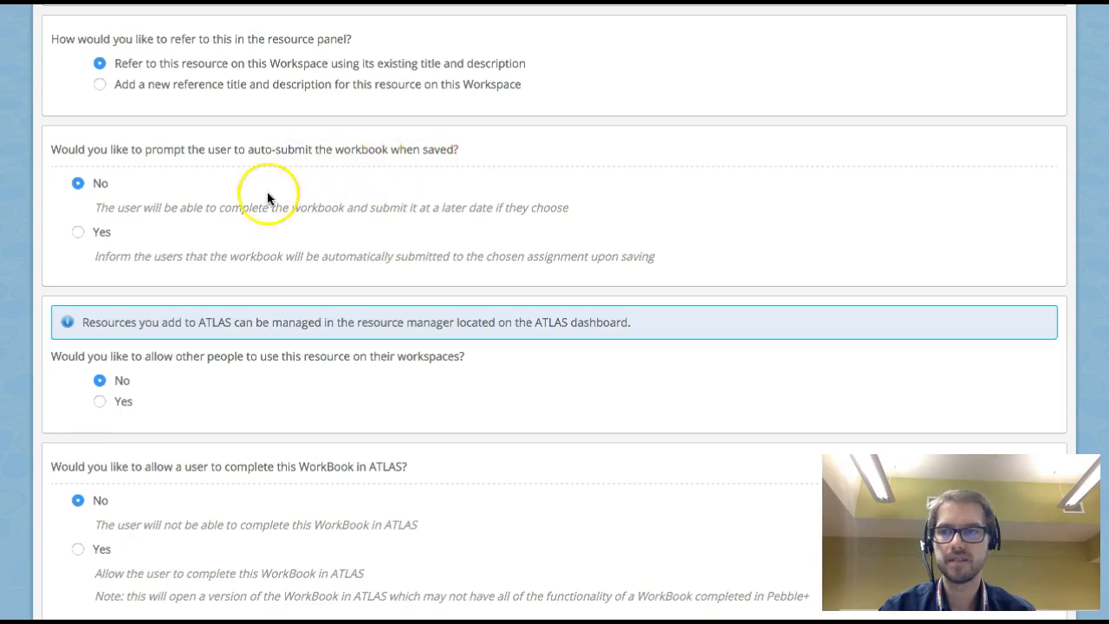
{"action": "left_click", "coordinate": [77, 232]}
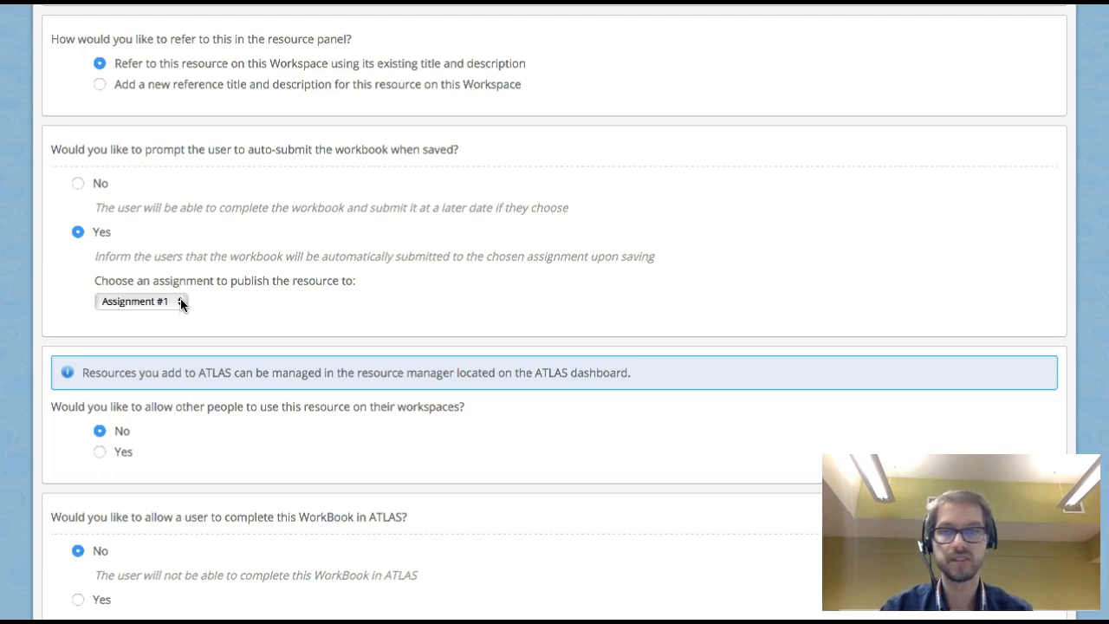
{"action": "left_click", "coordinate": [205, 312]}
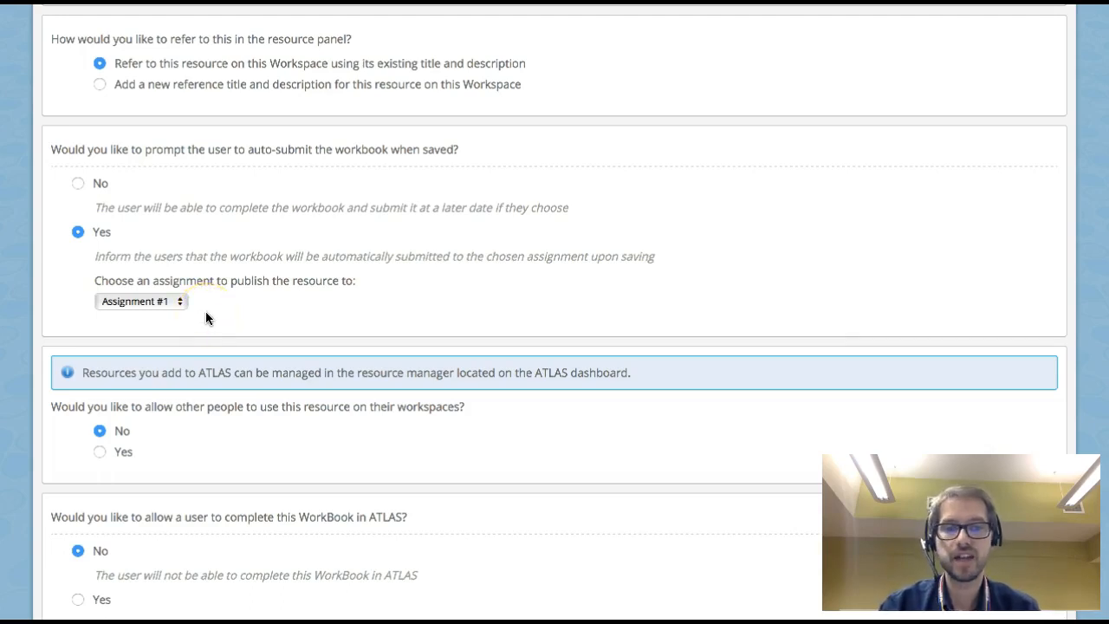
{"action": "left_click", "coordinate": [129, 292]}
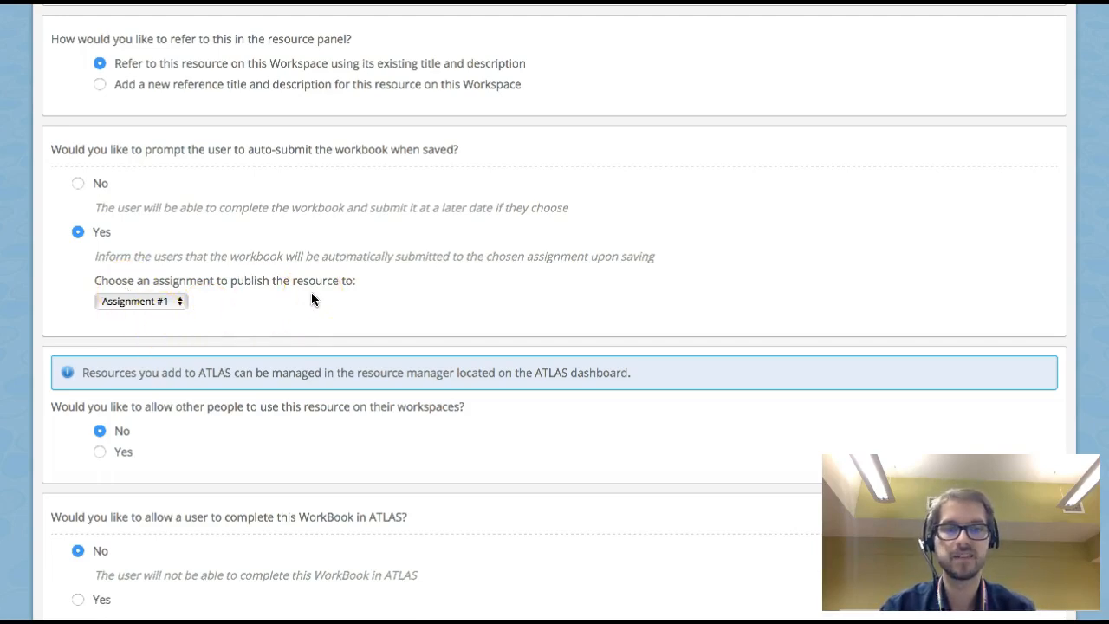
{"action": "left_click", "coordinate": [100, 301]}
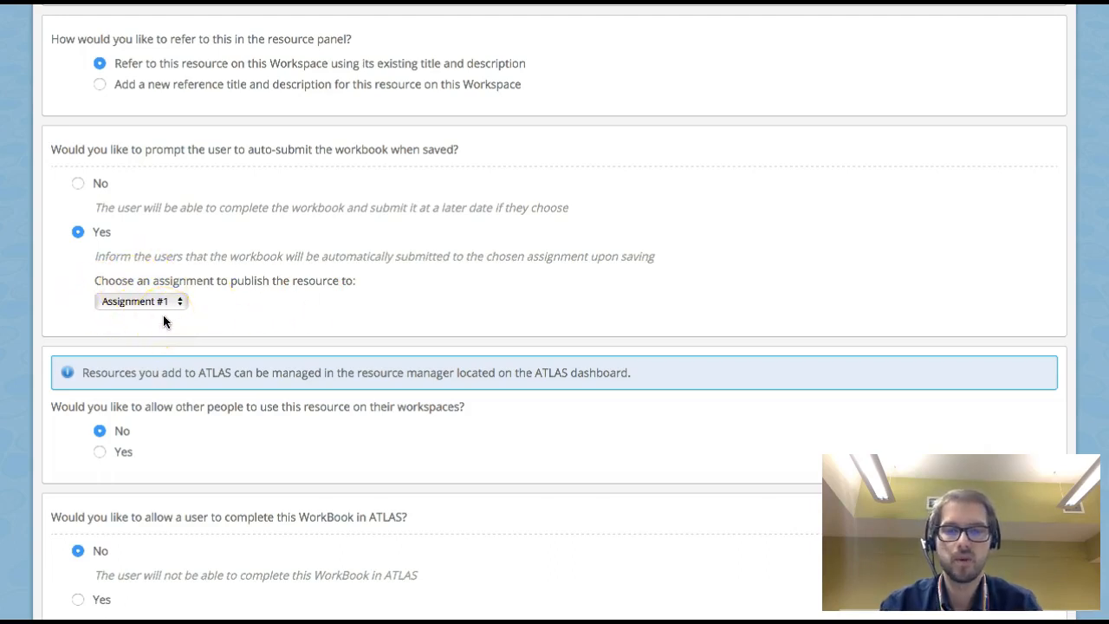
{"action": "left_click", "coordinate": [218, 317]}
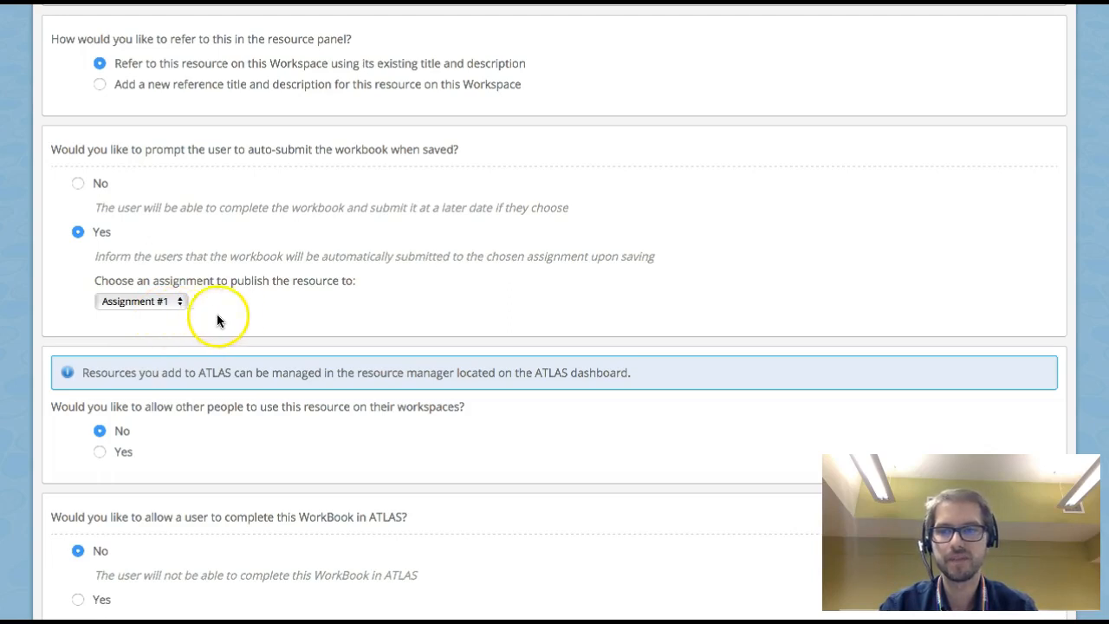
- Acknowledge the notice about resources being copied when the workspace is duplicated, and continue adding the workbook to the panel
{"action": "scroll", "coordinate": [230, 317], "scroll_direction": "down", "scroll_amount": 5}
{"action": "left_click", "coordinate": [111, 402]}
{"action": "left_click", "coordinate": [88, 492]}
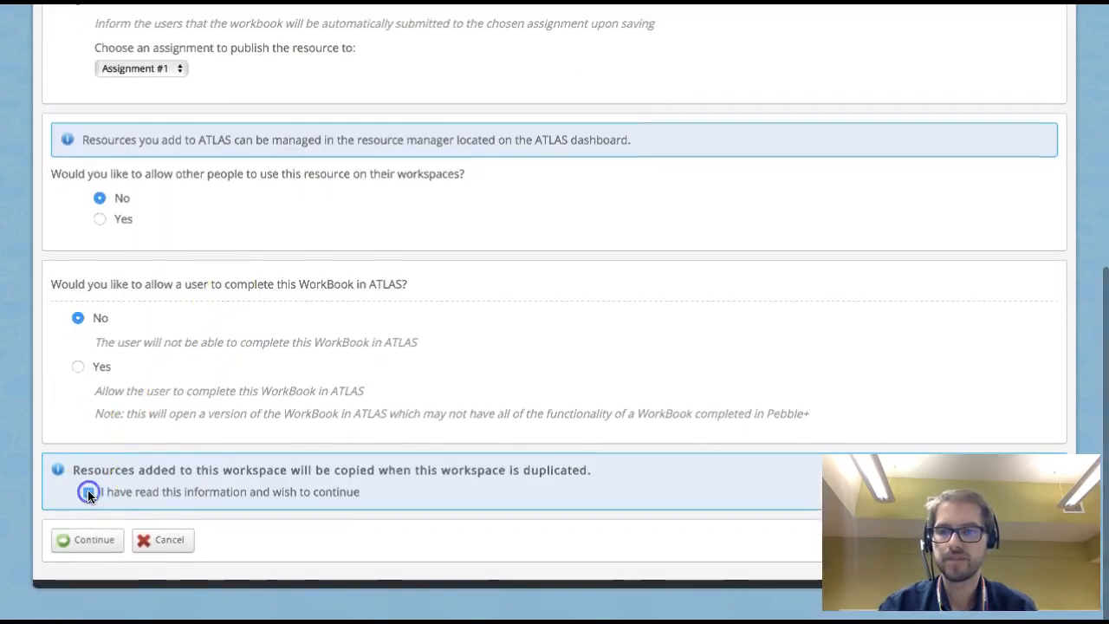
{"action": "left_click", "coordinate": [93, 548]}
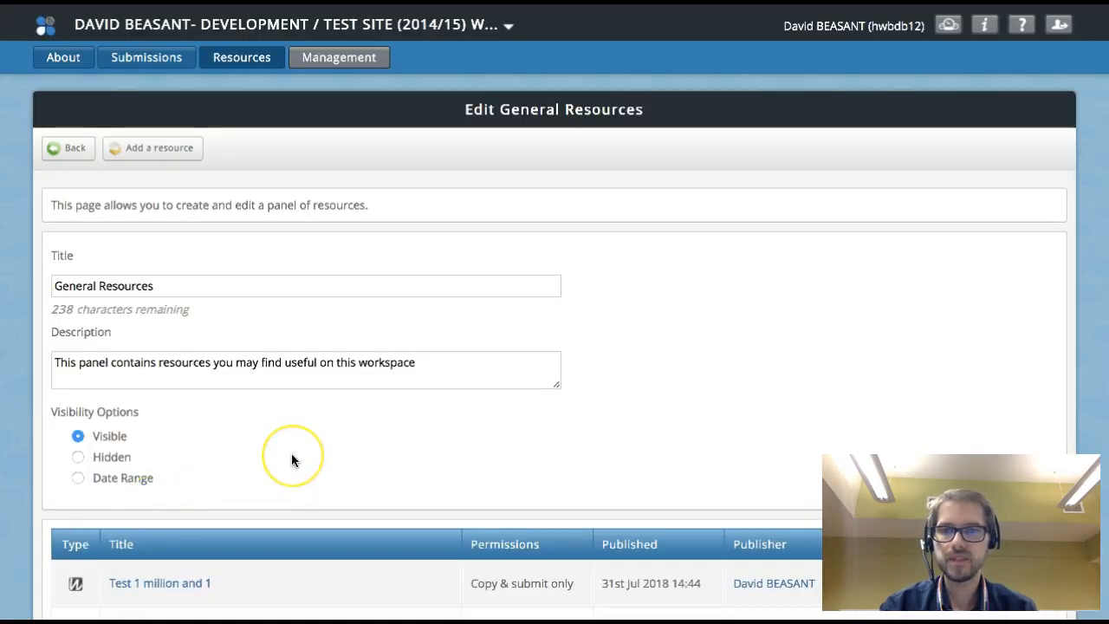
- Review the resources listed in the General Resources panel and save the panel
{"action": "scroll", "coordinate": [292, 459], "scroll_direction": "down", "scroll_amount": 3}
{"action": "scroll", "coordinate": [292, 458], "scroll_direction": "down", "scroll_amount": 1}
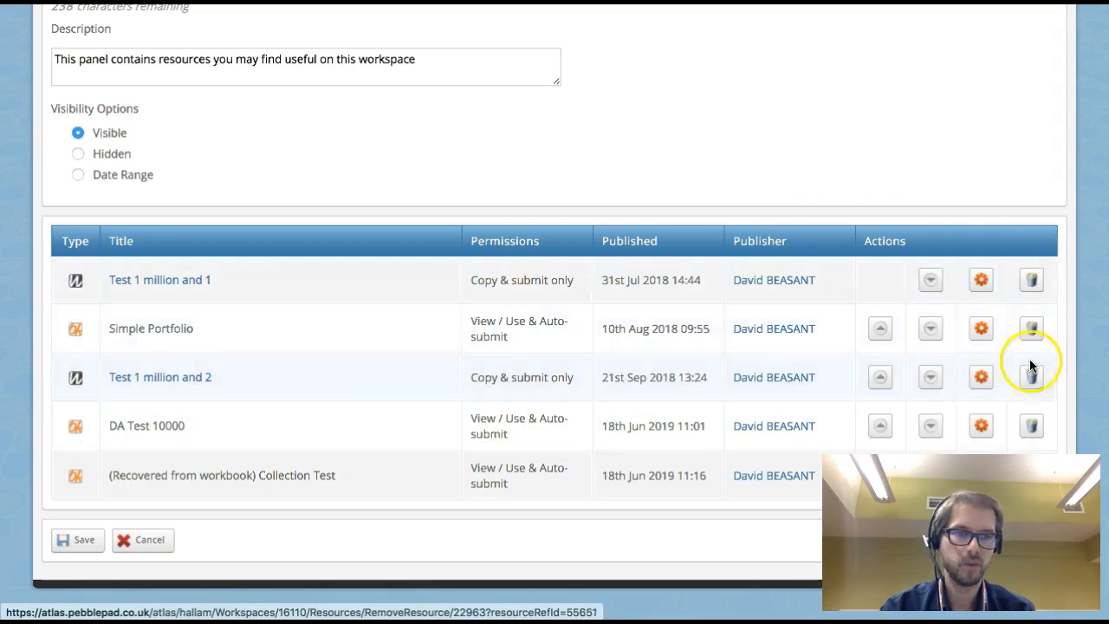
{"action": "left_click", "coordinate": [1033, 286]}
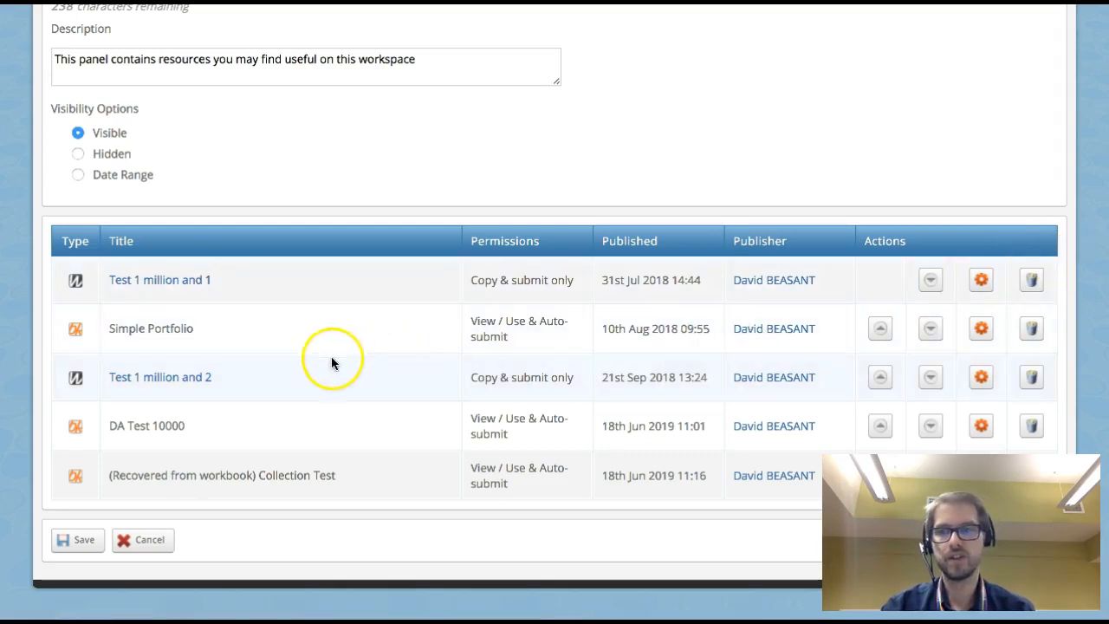
{"action": "left_click", "coordinate": [72, 539]}
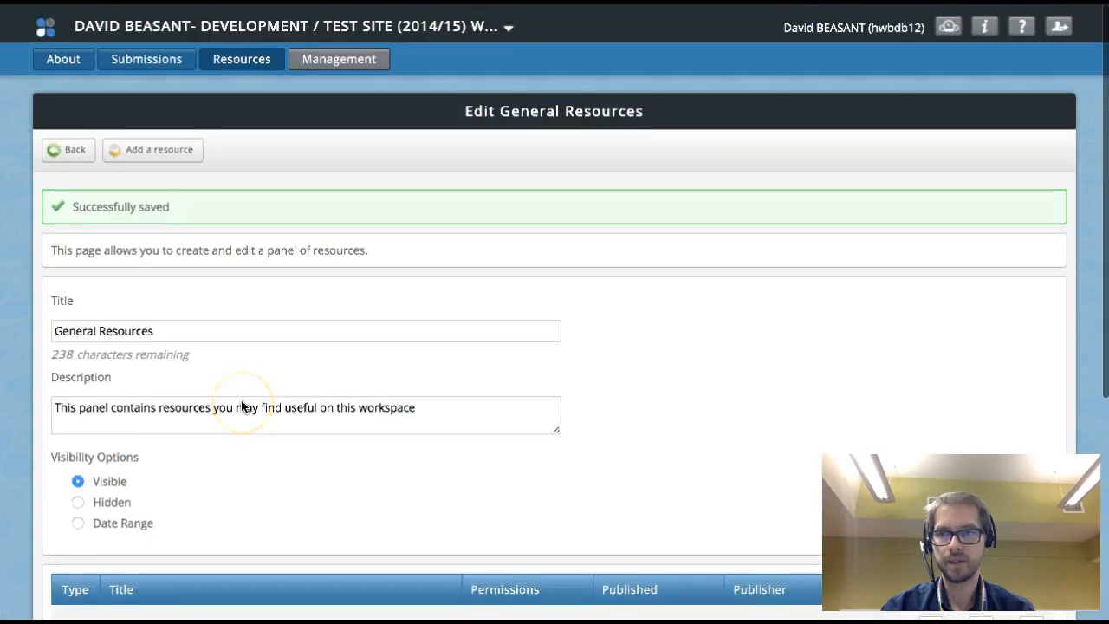
- Return to the workspace's resources page to view the General Resources panel
{"action": "left_click", "coordinate": [239, 66]}
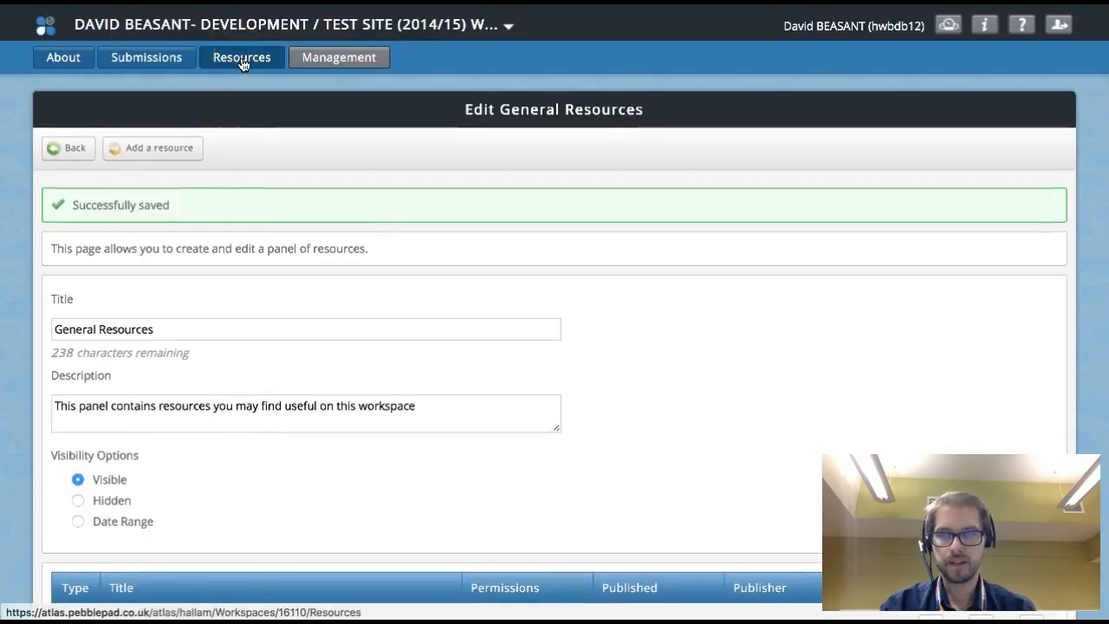
{"action": "left_click", "coordinate": [242, 64]}
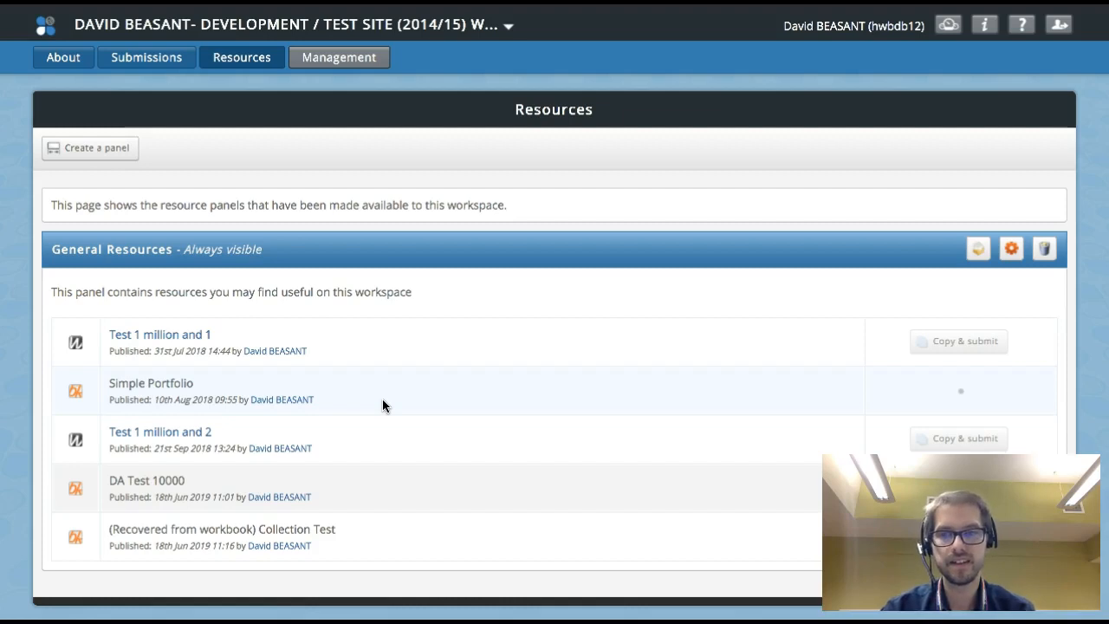
{"action": "left_click", "coordinate": [183, 132]}
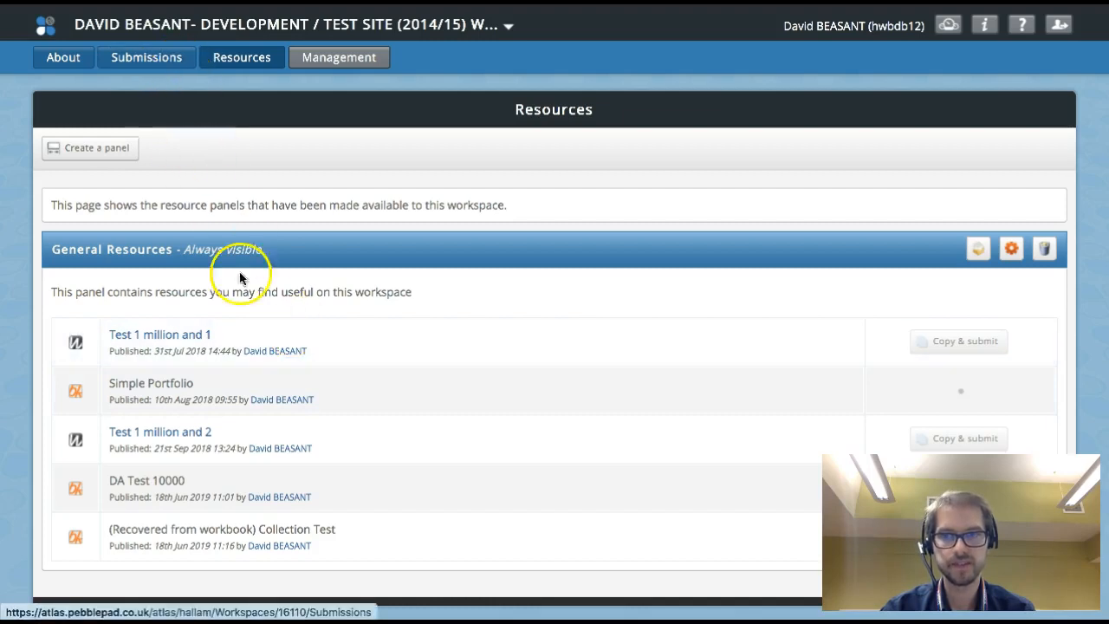